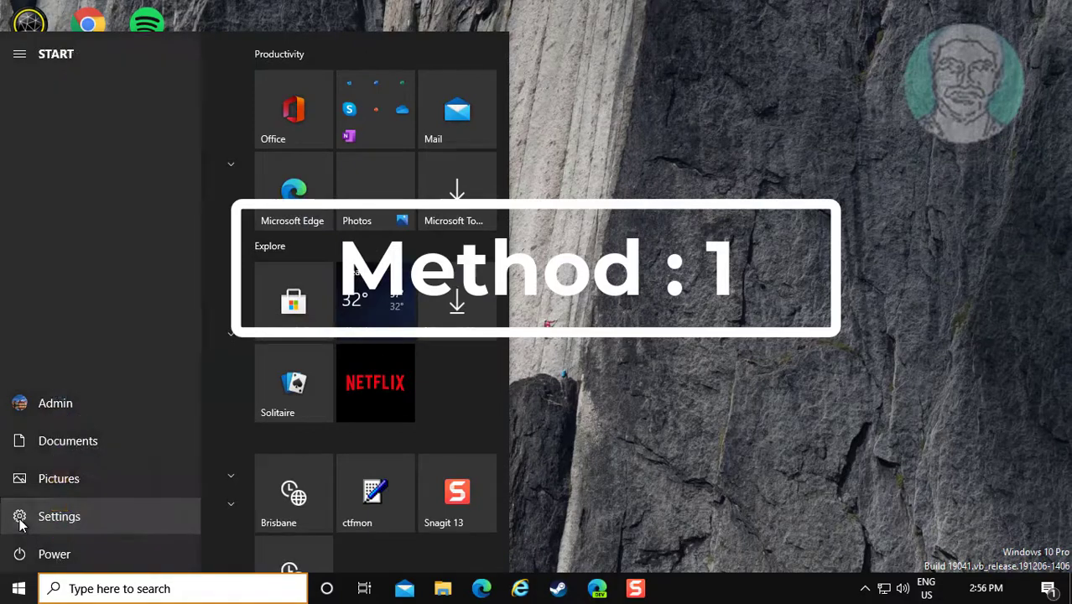
Run the Windows Store Apps troubleshooter from the additional troubleshooters in the Update & Security settings
left_click(20, 519)
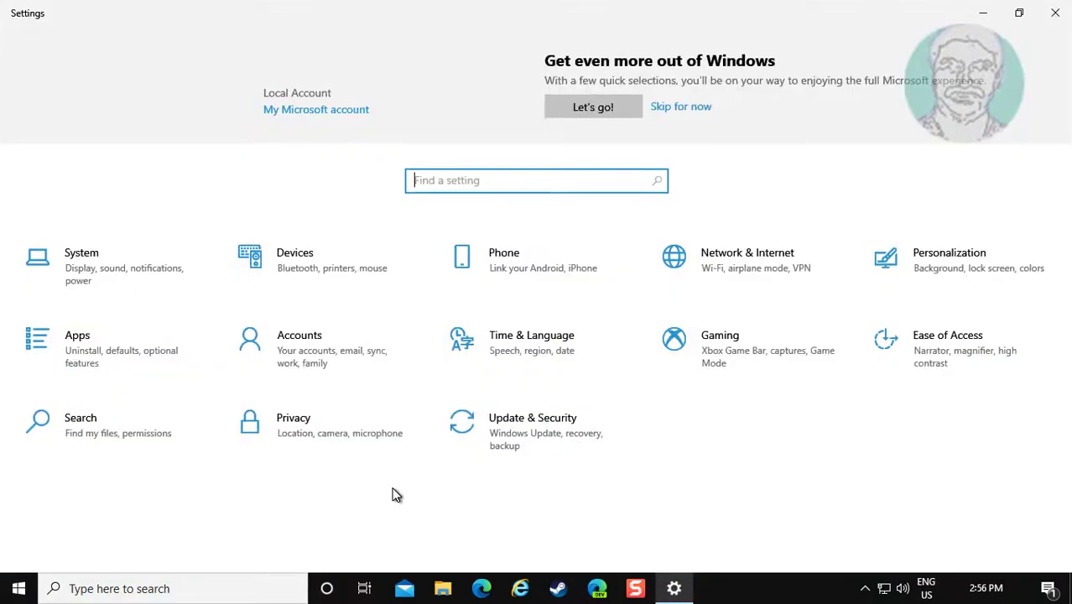
left_click(510, 442)
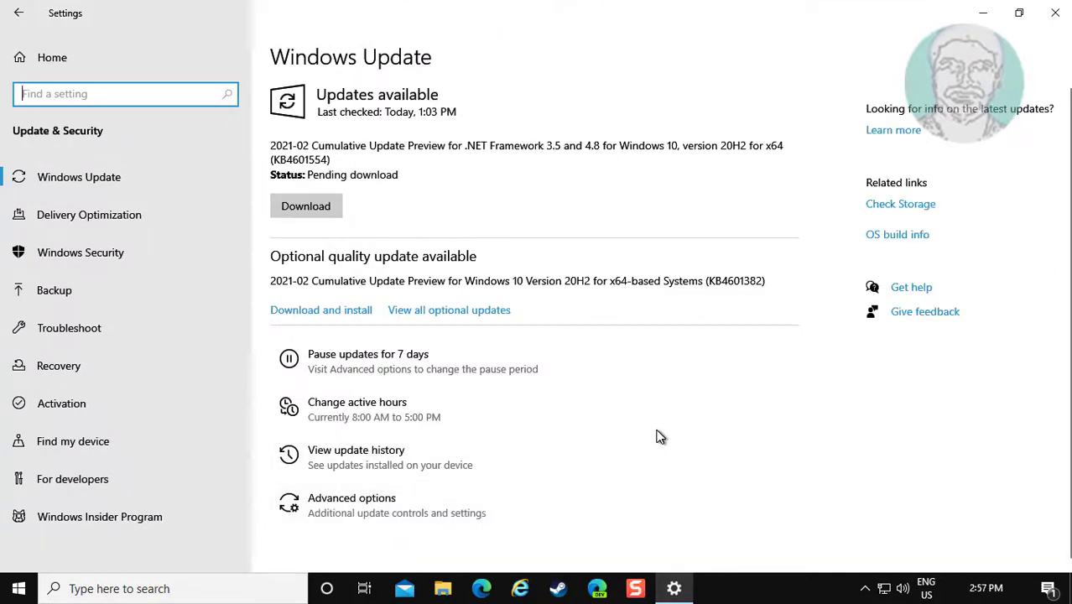
left_click(69, 329)
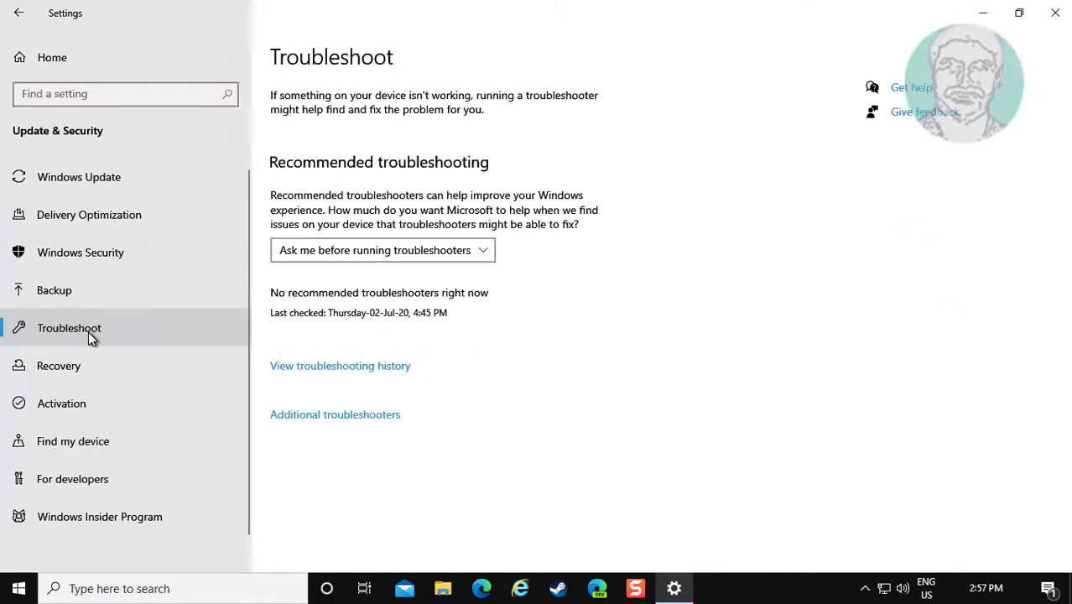
left_click(352, 419)
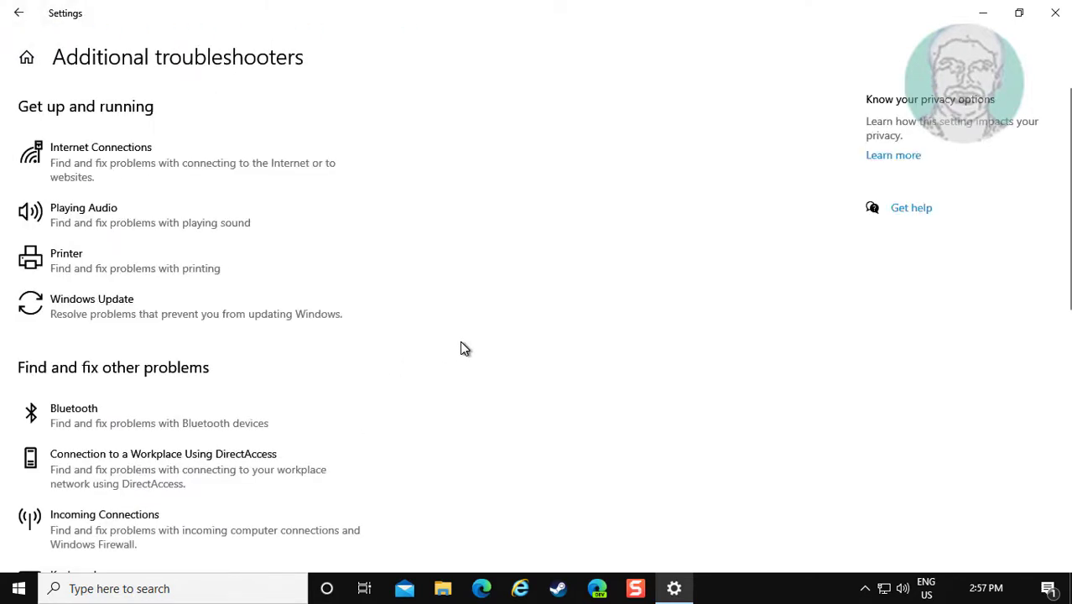
scroll(414, 365, "down", 5)
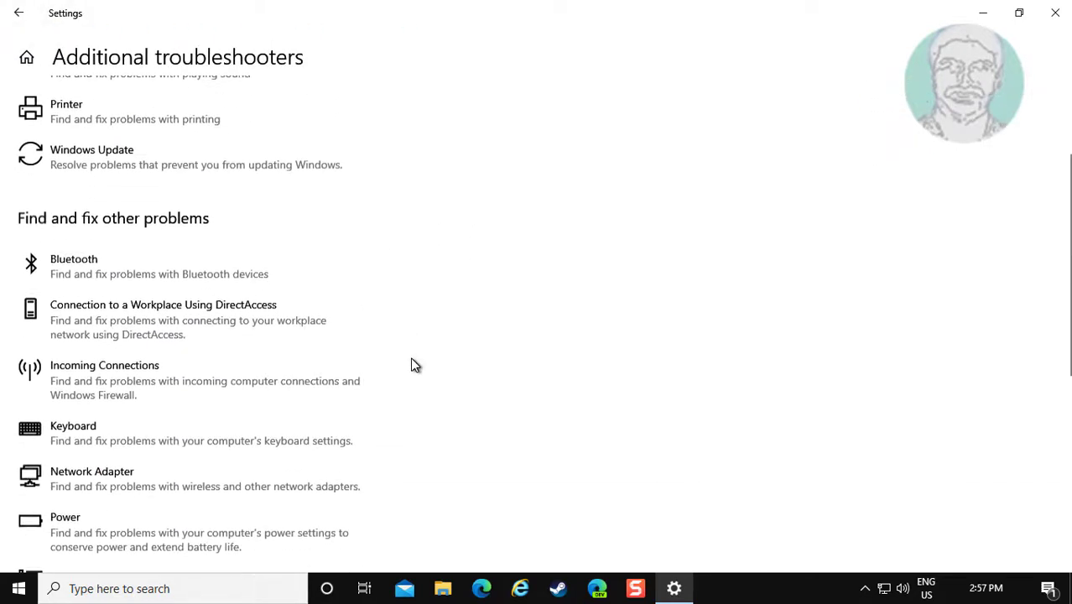
scroll(413, 364, "down", 4)
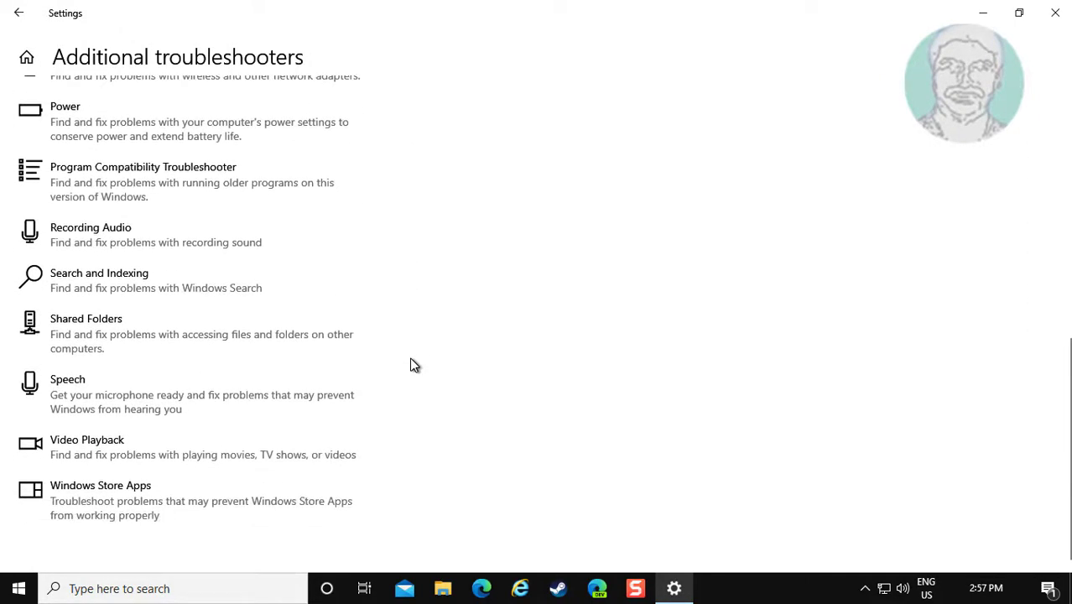
left_click(154, 498)
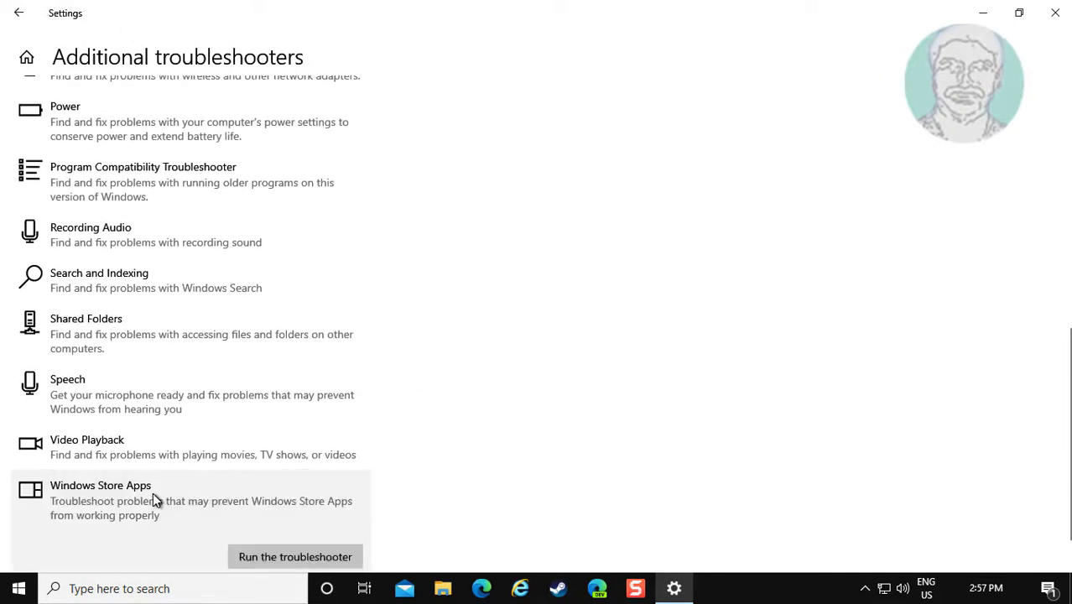
left_click(286, 559)
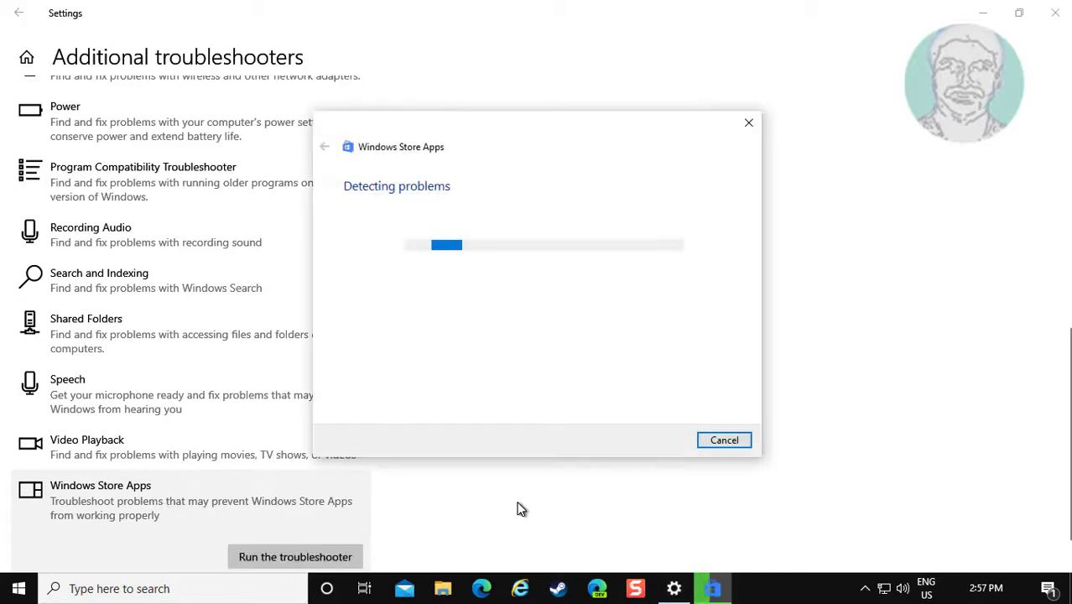
Complete the troubleshooter by enabling User Account Control (UAC) and continuing past the app reset suggestion without opening Apps & features
left_click(1058, 12)
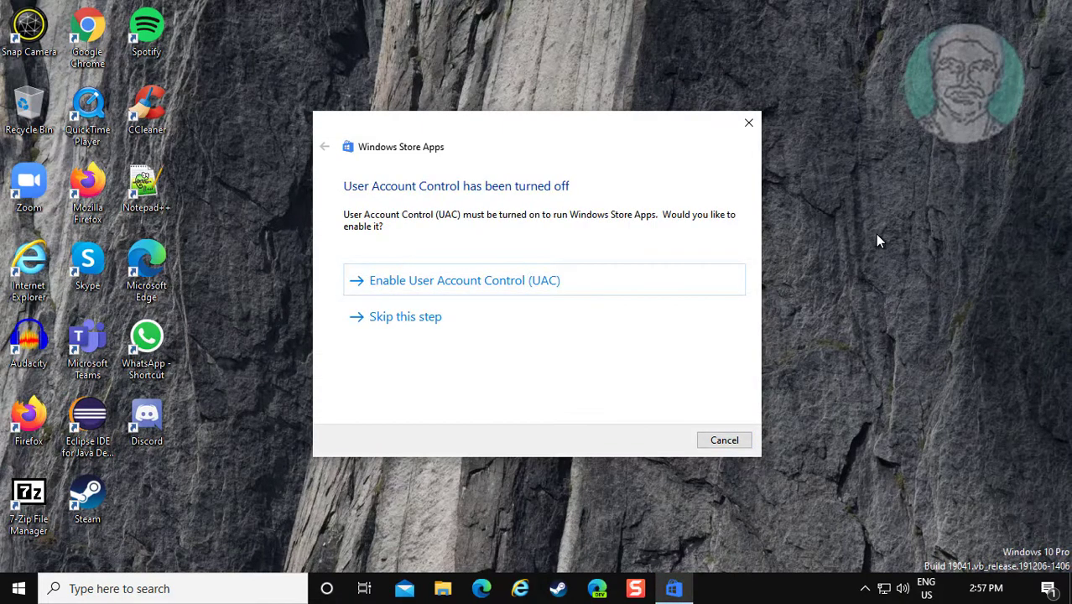
left_click(490, 288)
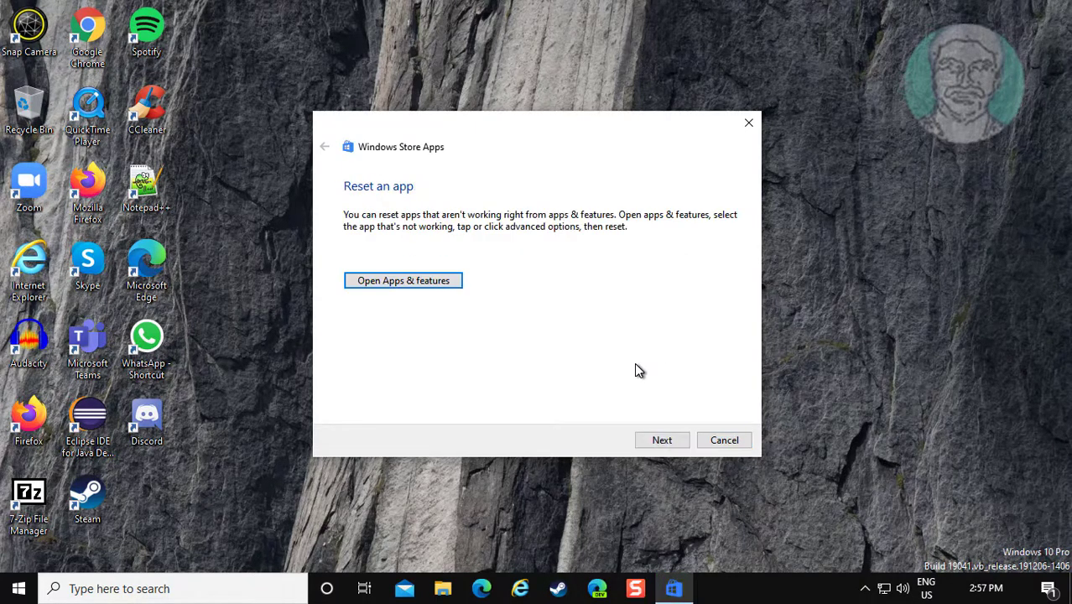
left_click(675, 443)
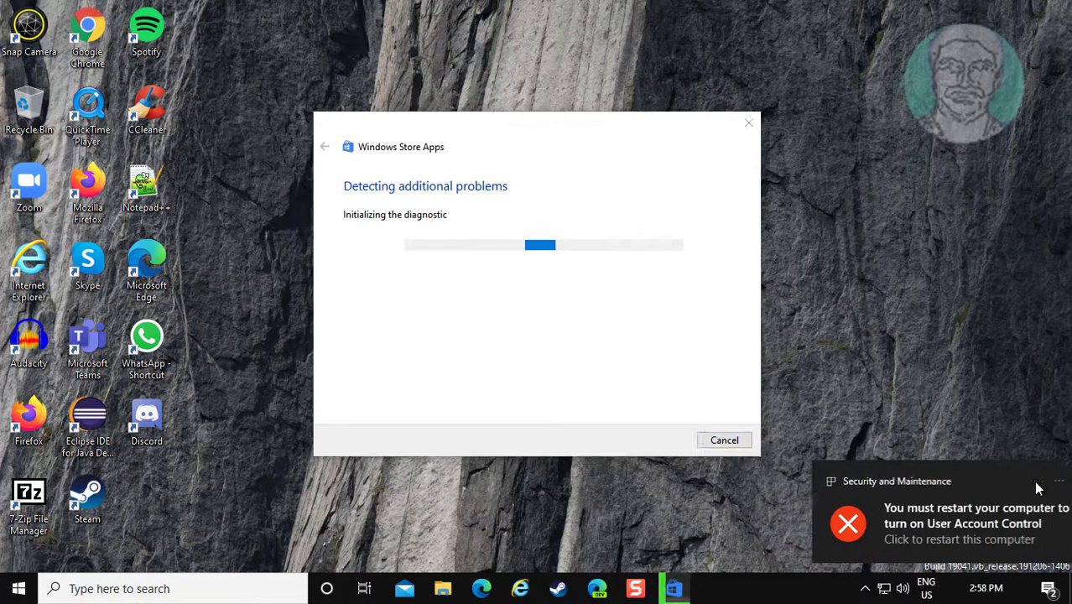
left_click(1038, 482)
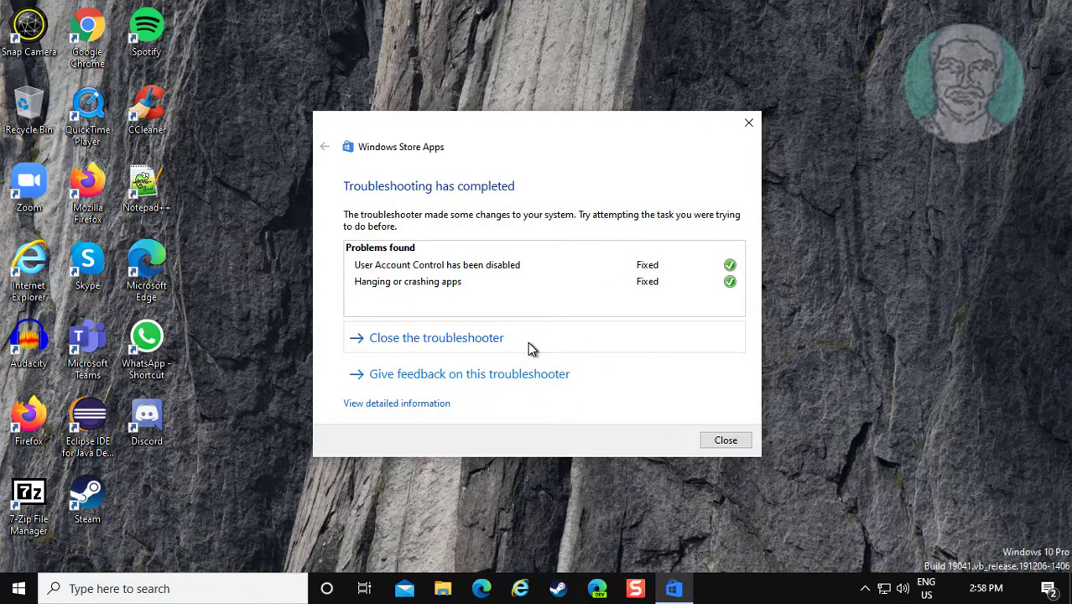
left_click(737, 440)
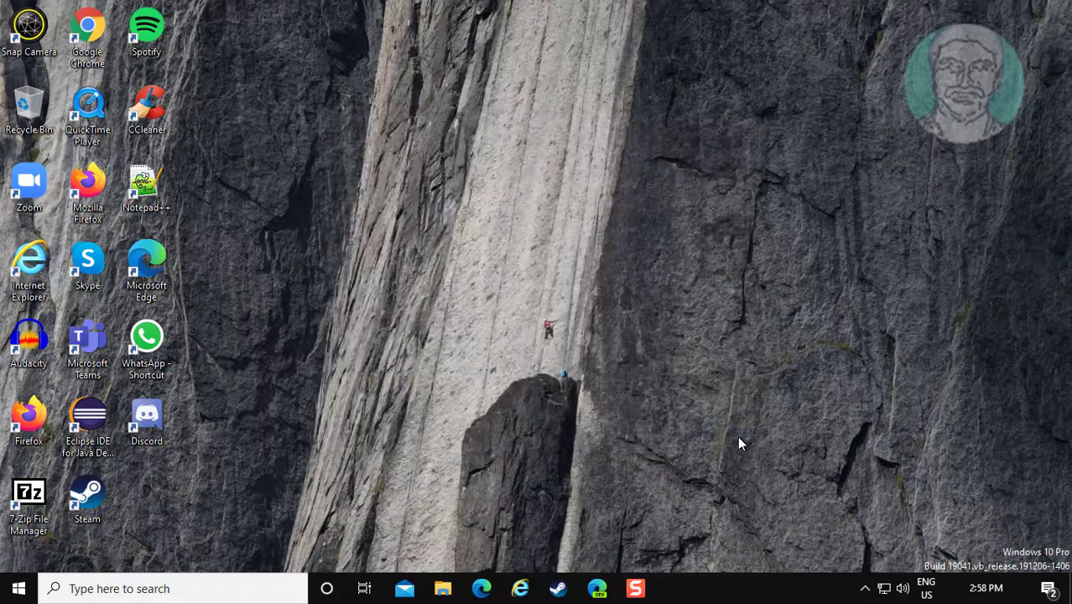
Find the Weather app in the Apps & features settings by searching for "weather" and open its advanced options
left_click(13, 592)
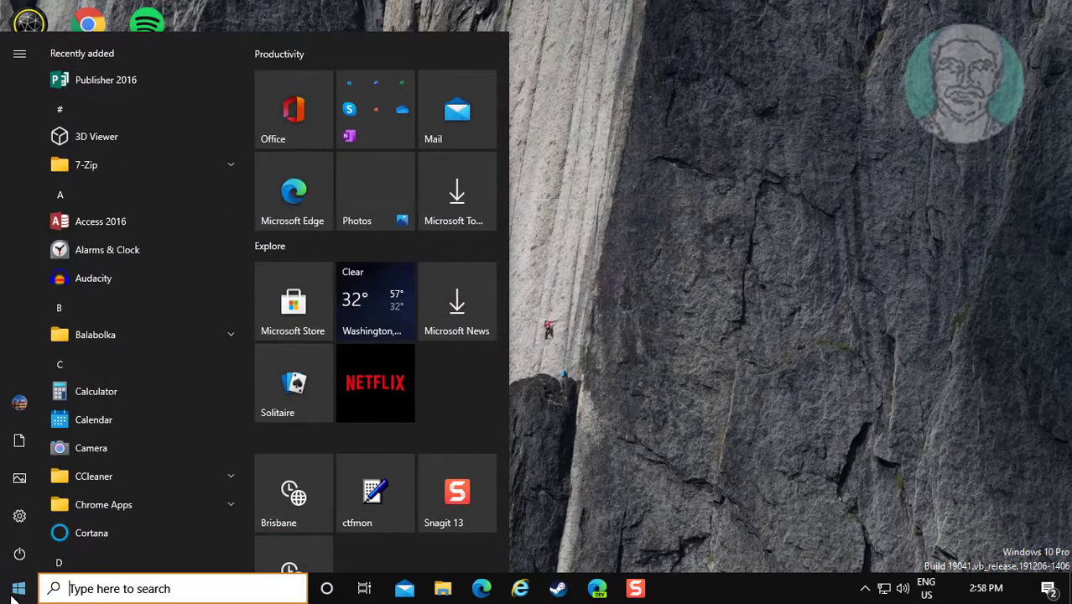
left_click(15, 522)
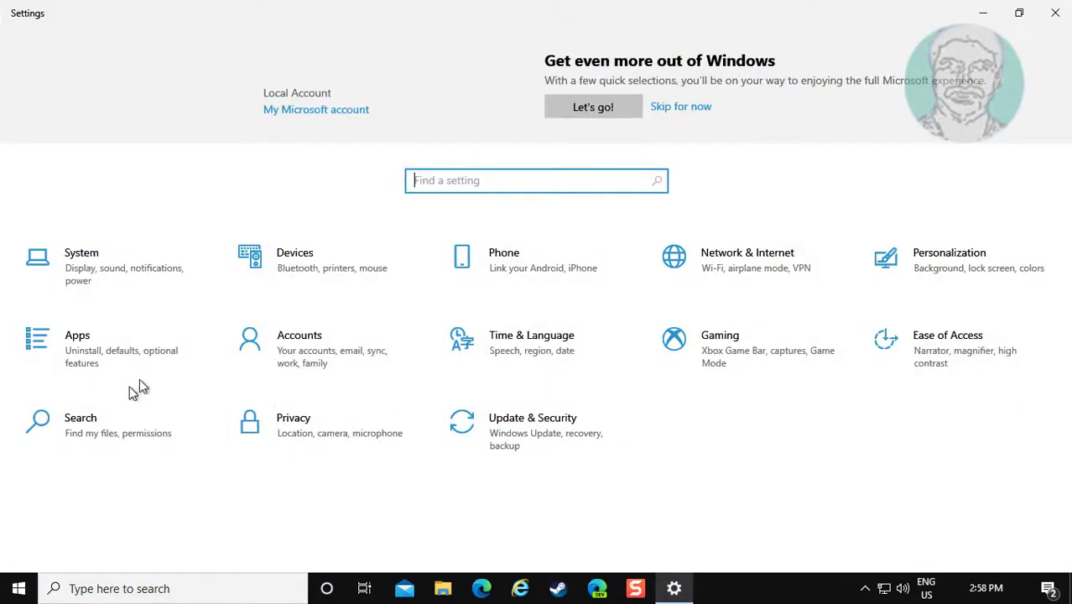
left_click(84, 347)
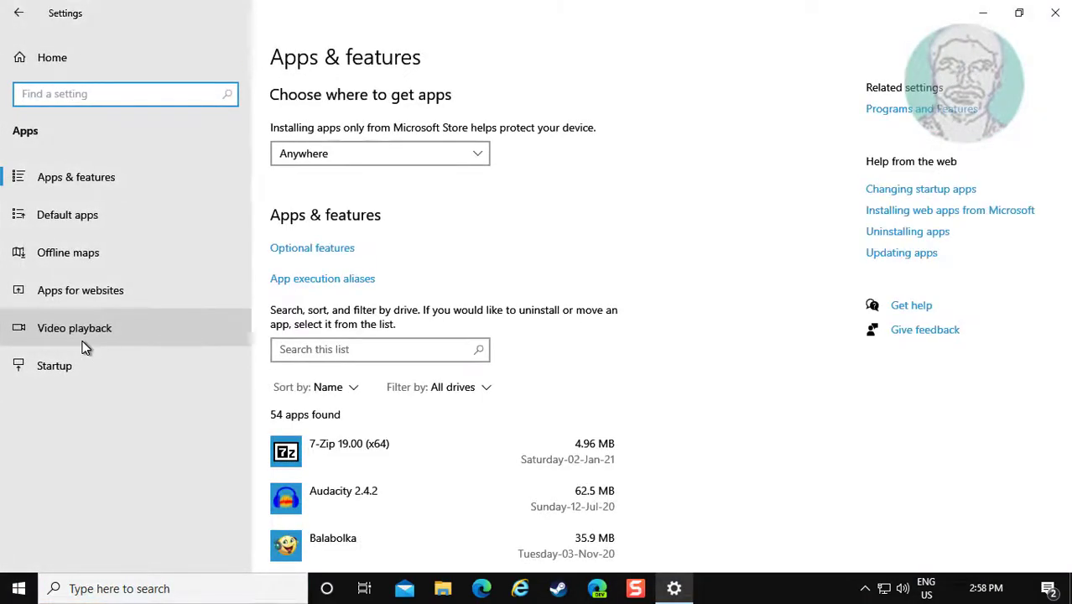
left_click(290, 349)
type("w")
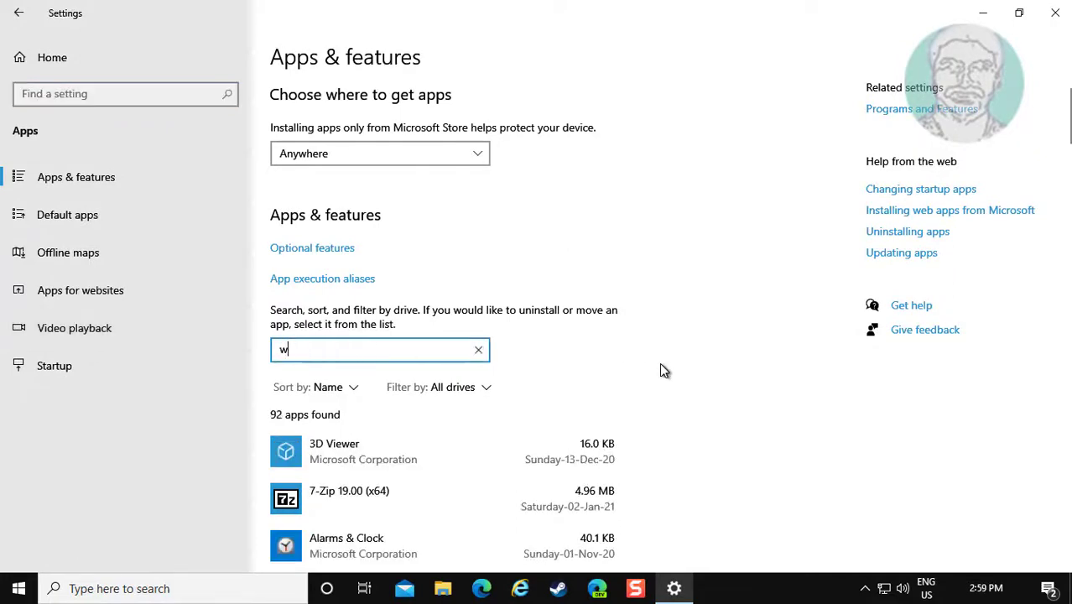
type("eather")
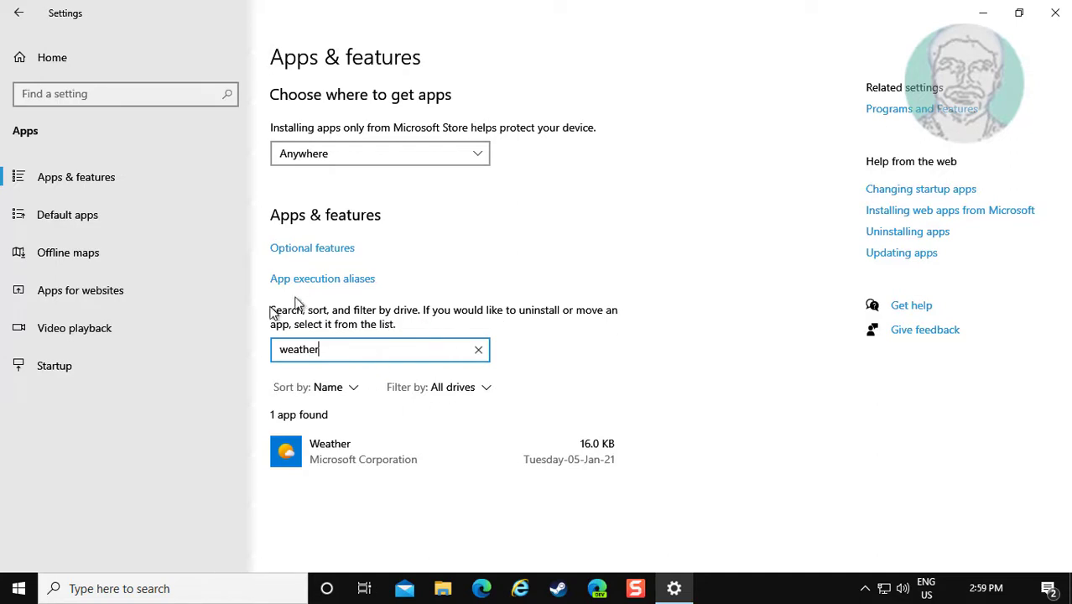
left_click(381, 476)
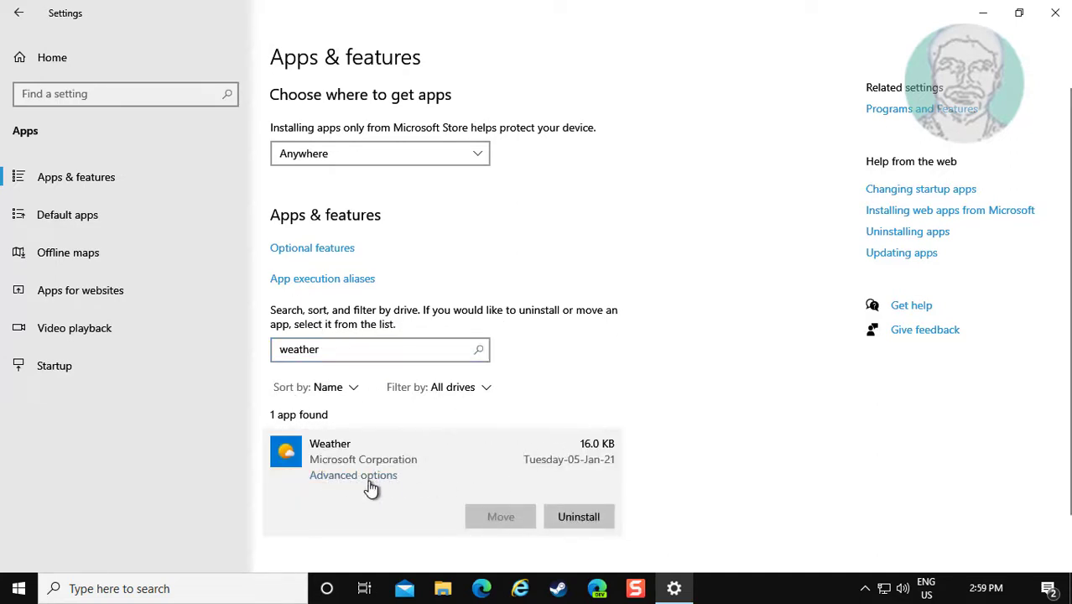
left_click(378, 483)
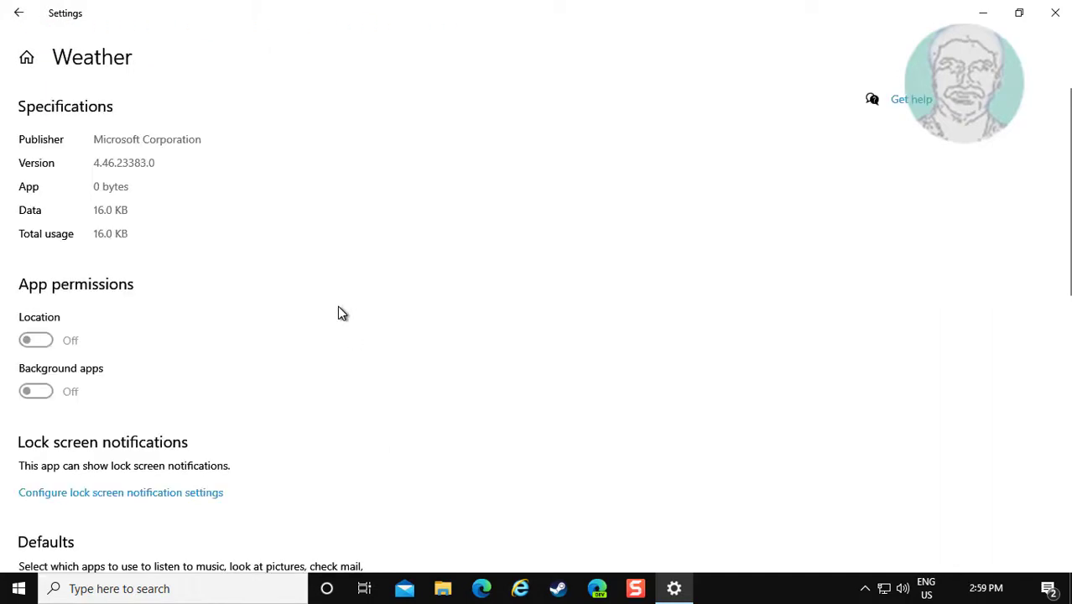
Reset the Weather app, permanently deleting its data, and close Settings
scroll(307, 333, "down", 5)
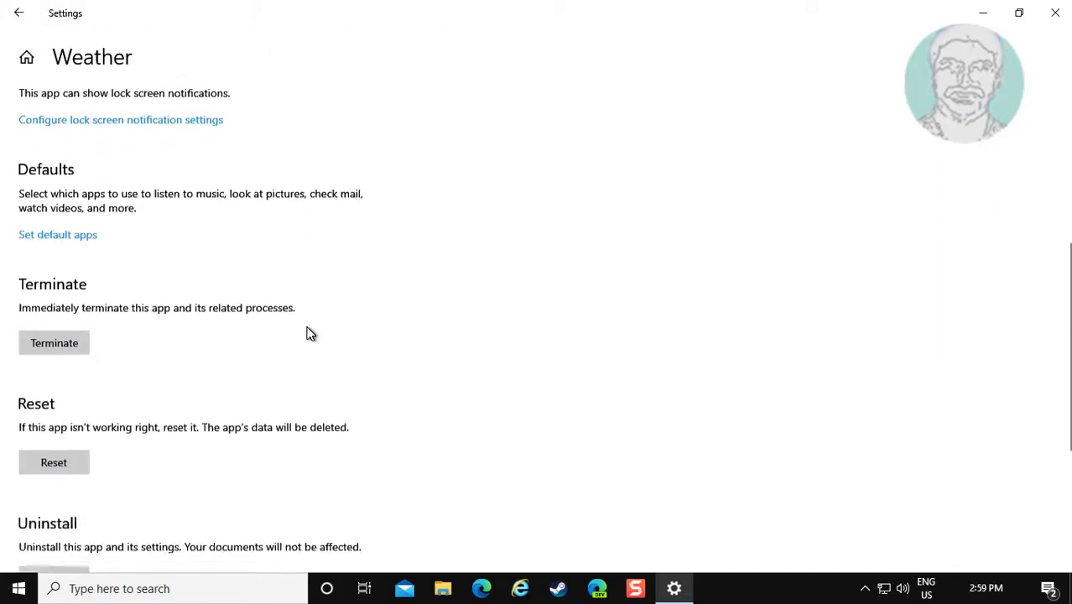
scroll(310, 334, "down", 2)
scroll(310, 334, "down", 1)
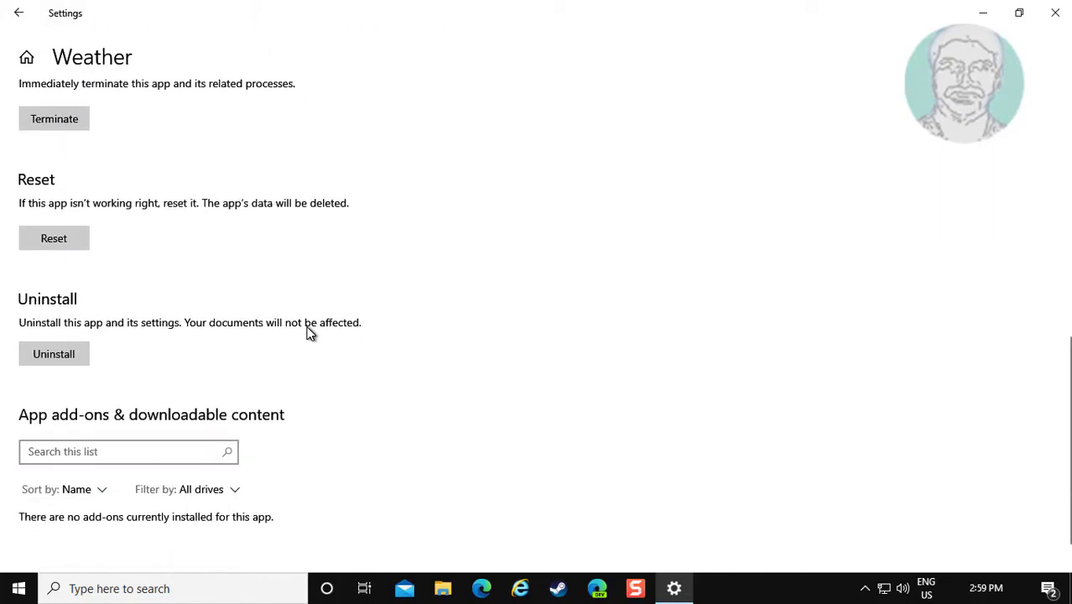
scroll(307, 332, "down", 1)
scroll(307, 333, "up", 2)
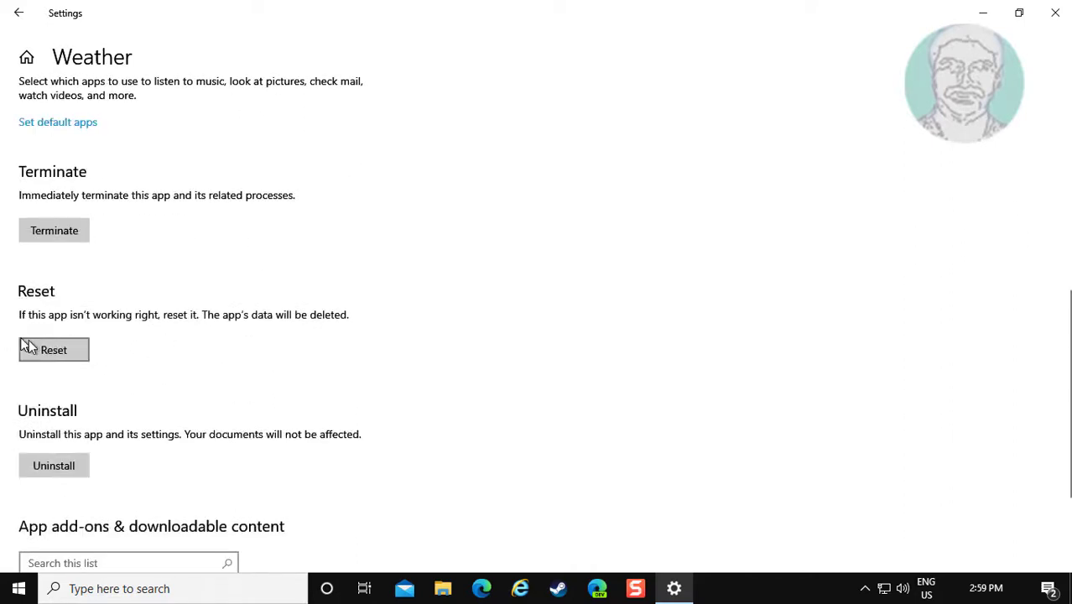
left_click(48, 350)
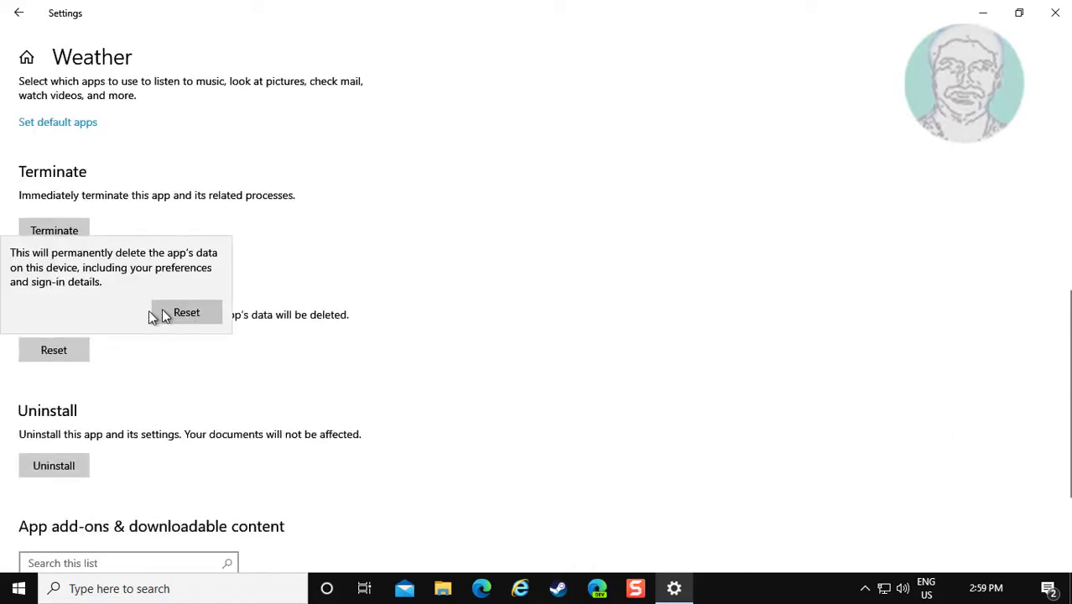
left_click(198, 313)
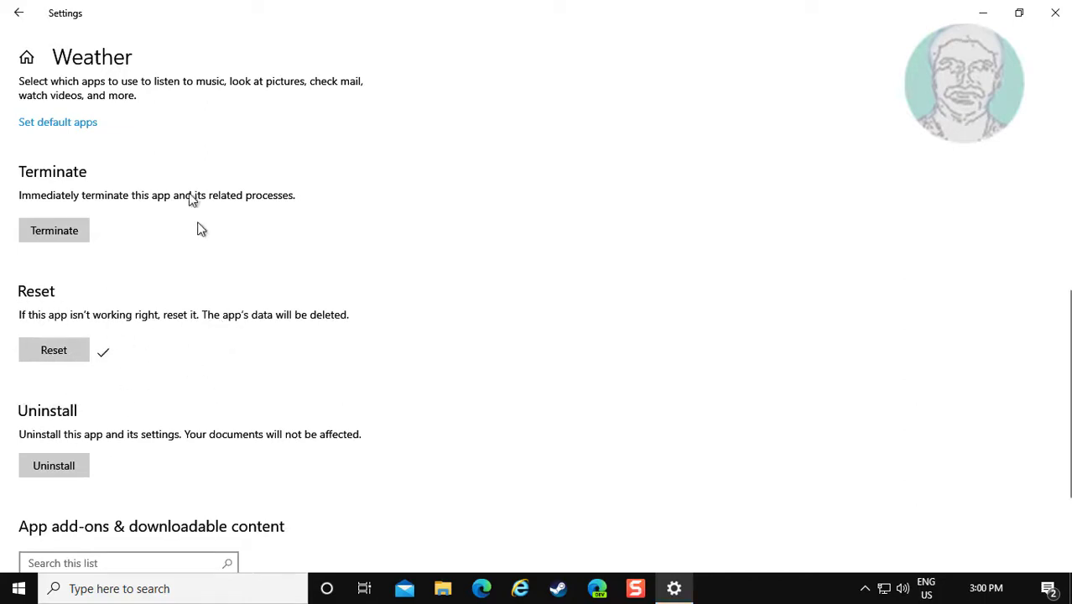
left_click(11, 15)
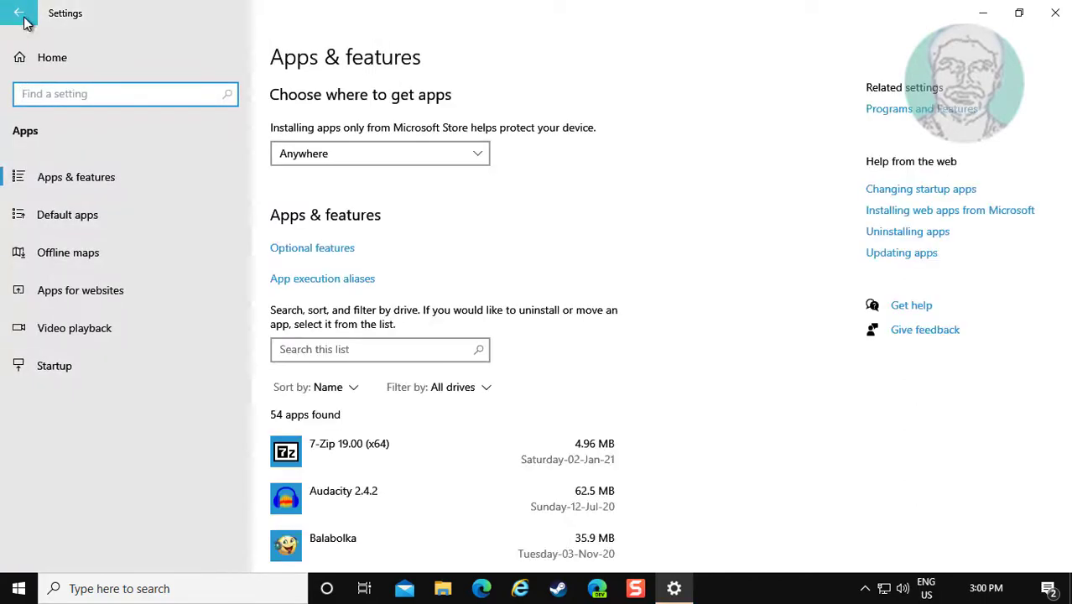
left_click(19, 14)
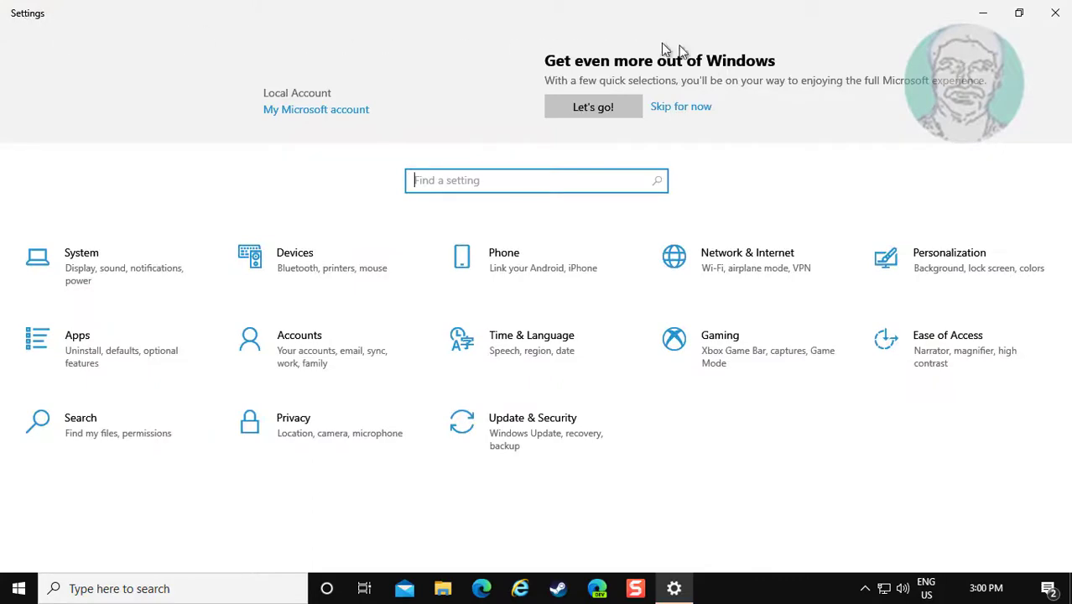
left_click(1053, 13)
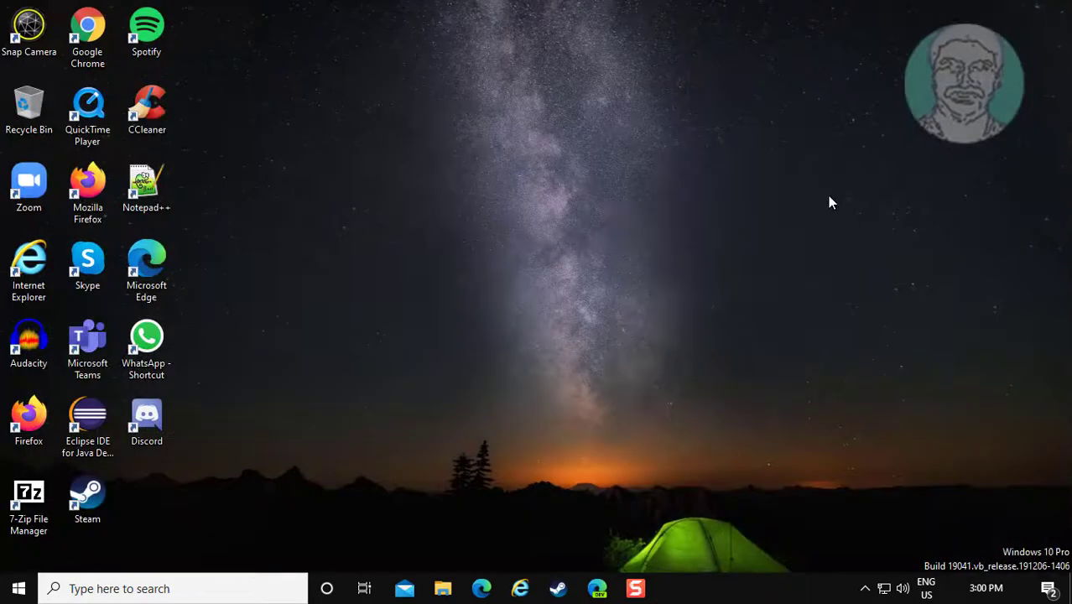
Reopen Settings, filter the installed apps by "wea", and open the Weather app's advanced options
left_click(20, 589)
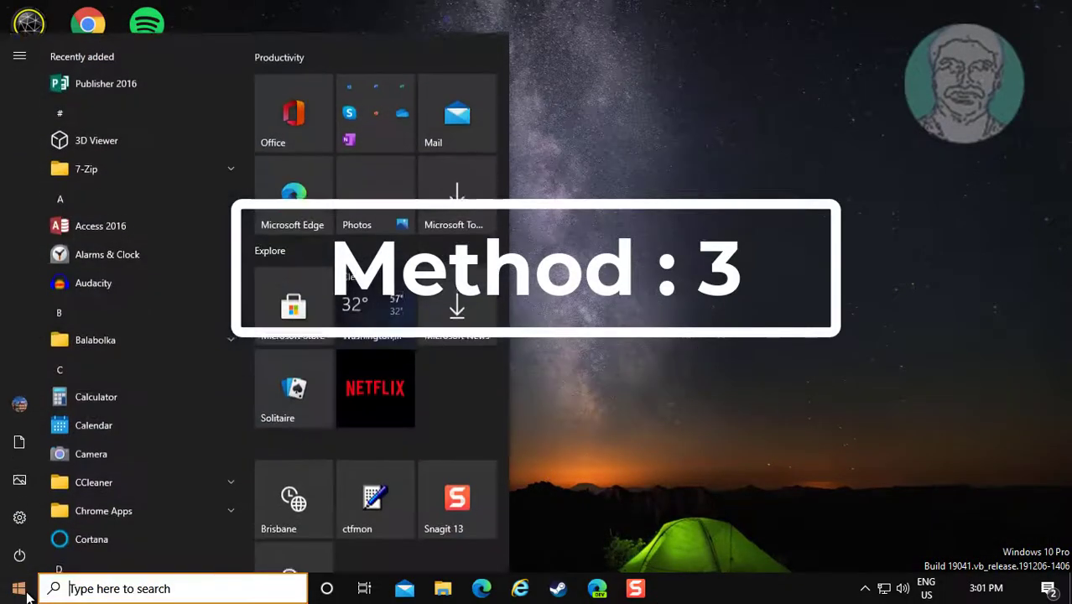
left_click(25, 515)
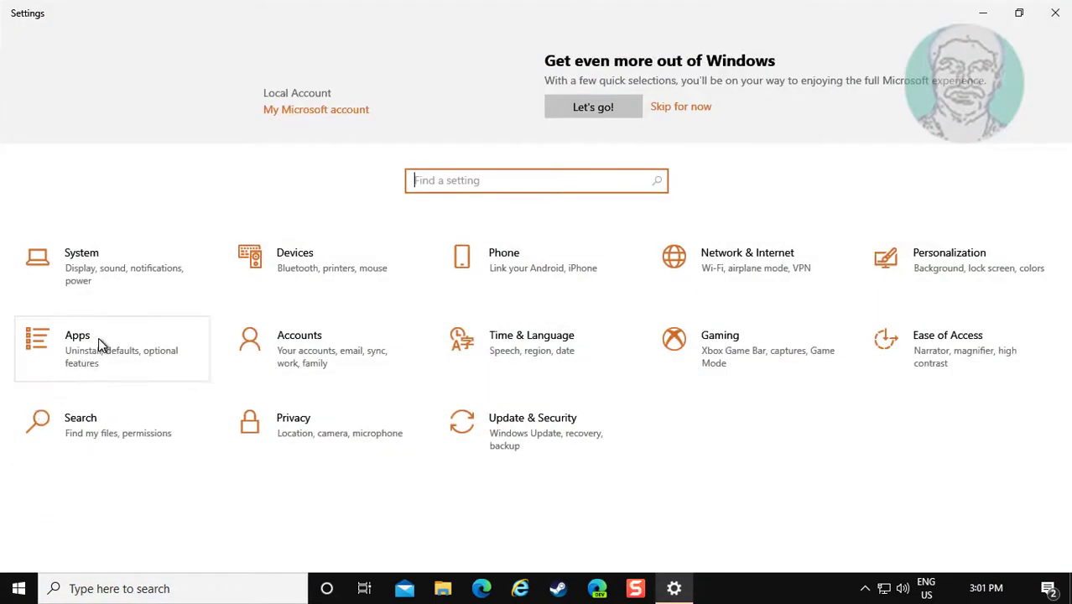
left_click(98, 339)
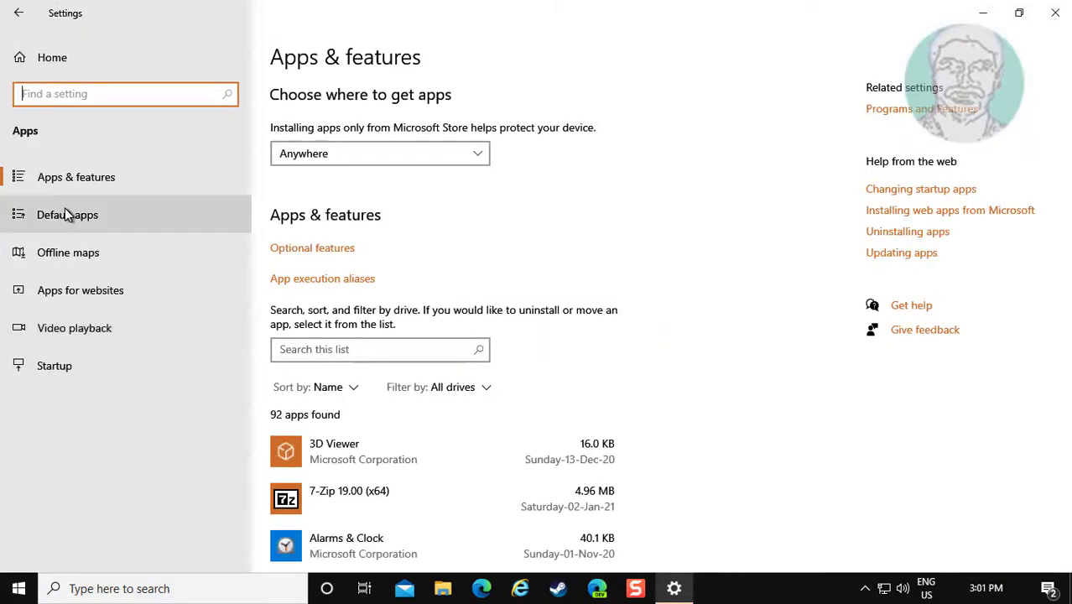
left_click(382, 352)
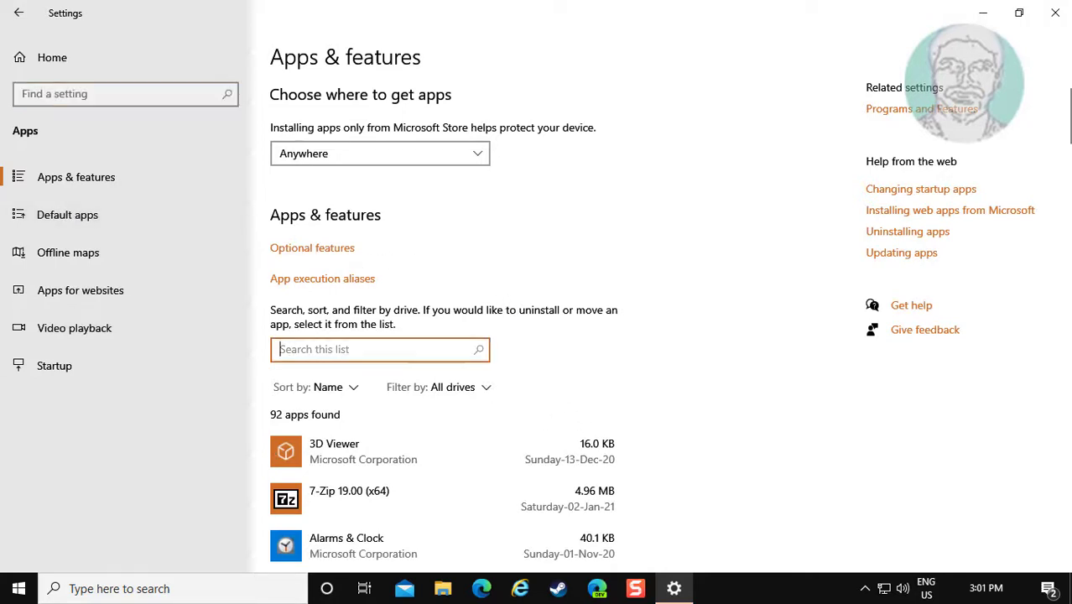
type("wea")
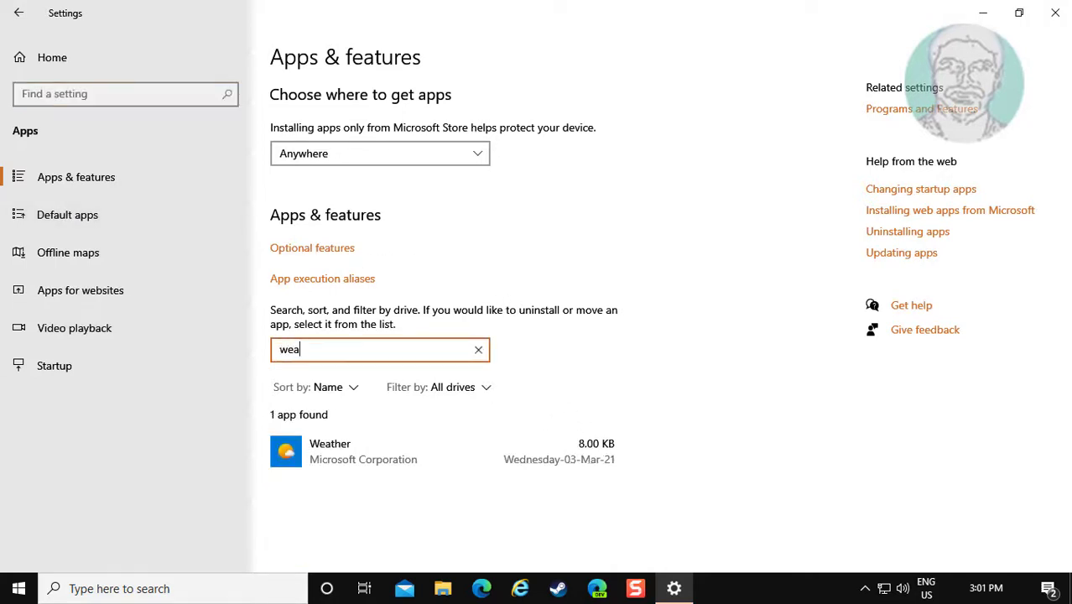
left_click(341, 467)
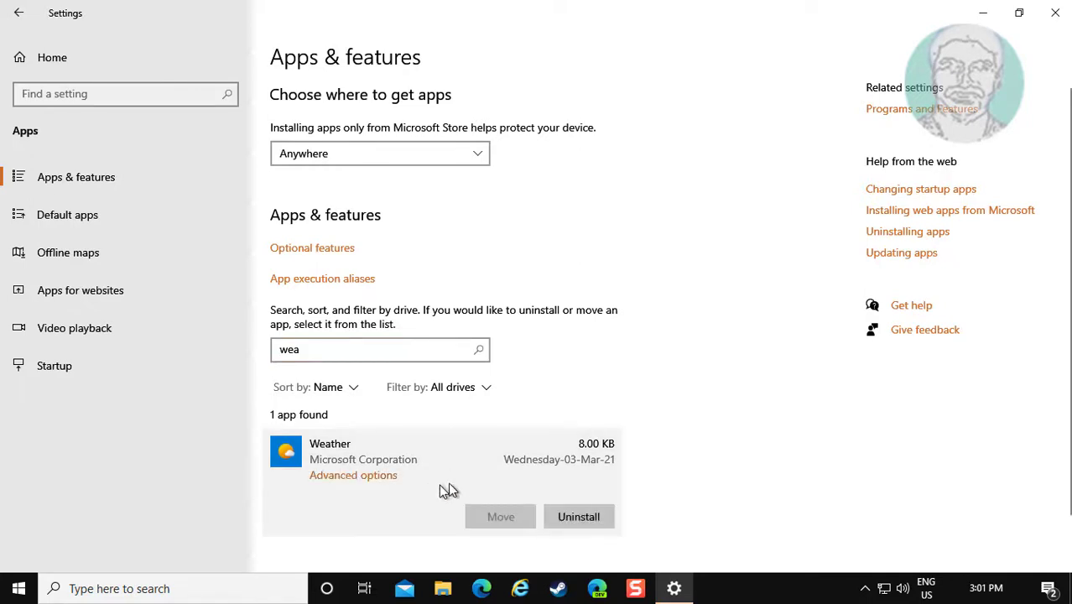
left_click(359, 475)
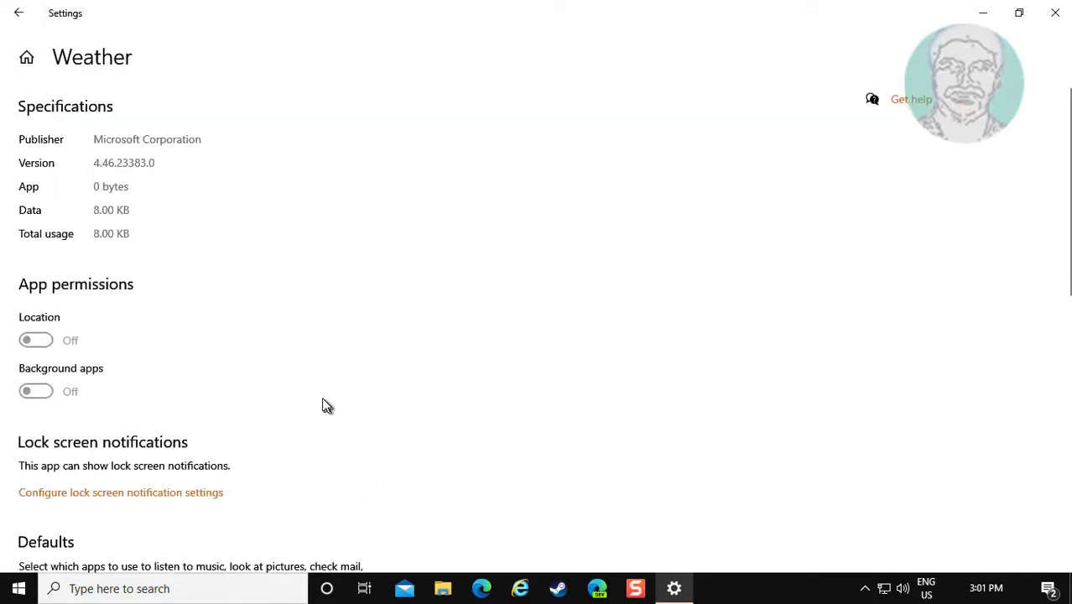
Uninstall the Weather app from its advanced options, confirming the removal, and close Settings
scroll(323, 404, "down", 4)
scroll(324, 402, "down", 5)
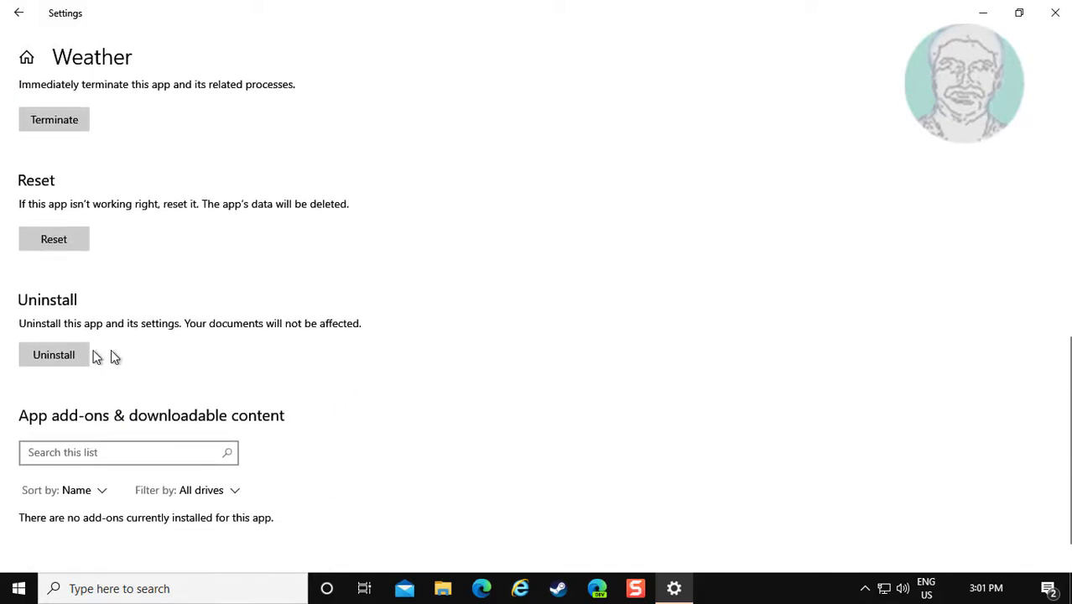
left_click(38, 358)
left_click(176, 317)
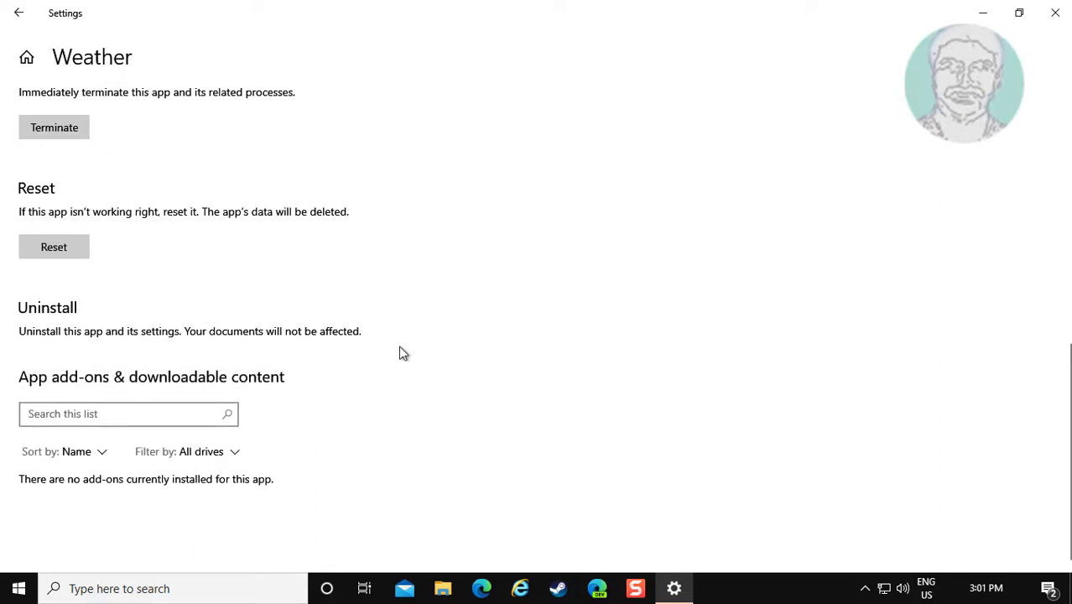
scroll(399, 390, "up", 3)
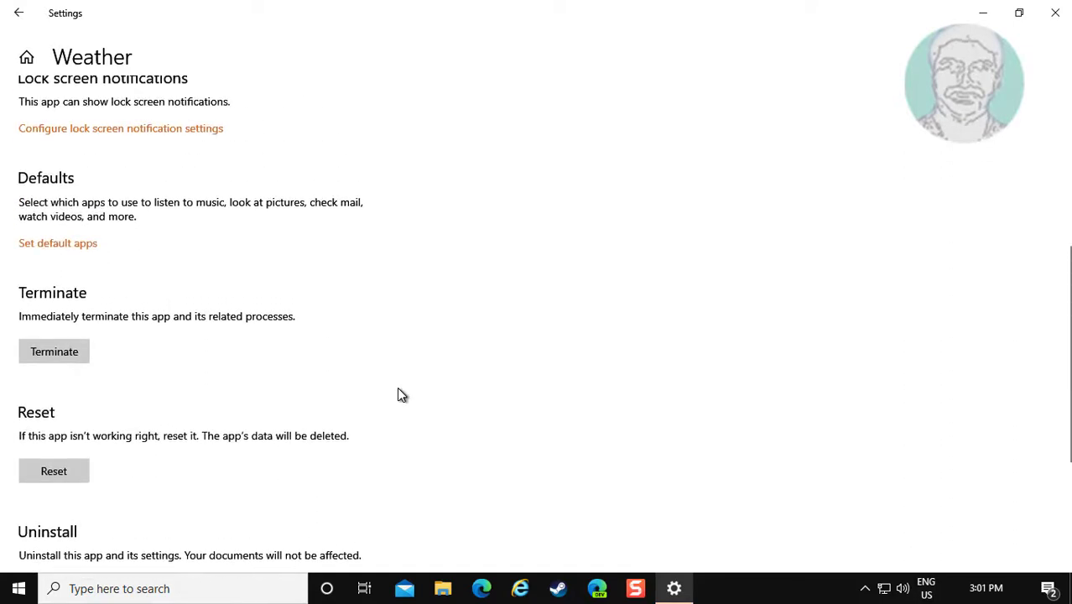
scroll(400, 391, "up", 5)
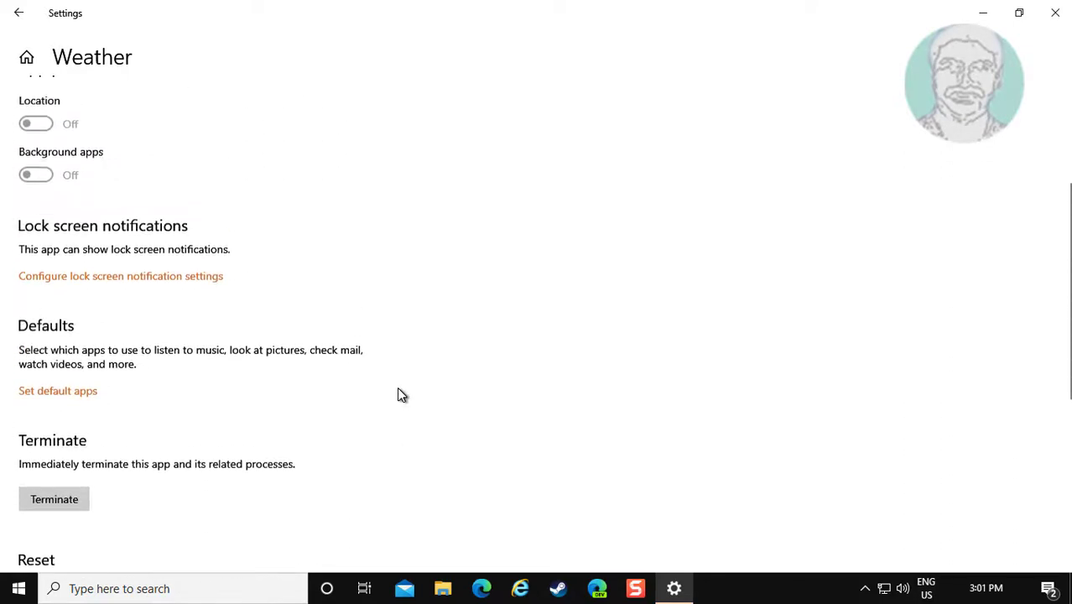
left_click(15, 12)
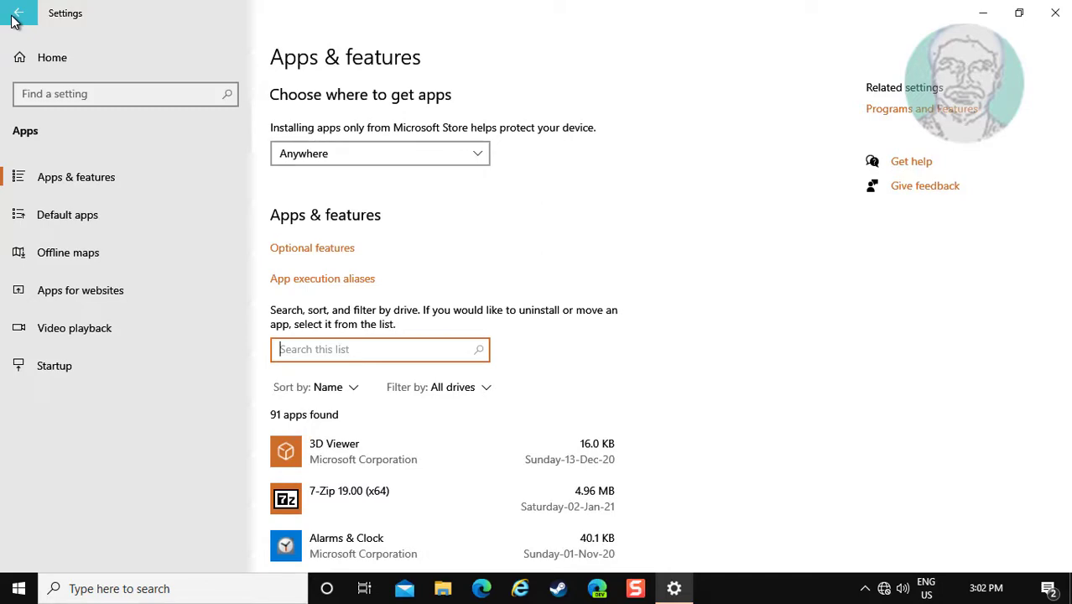
left_click(16, 17)
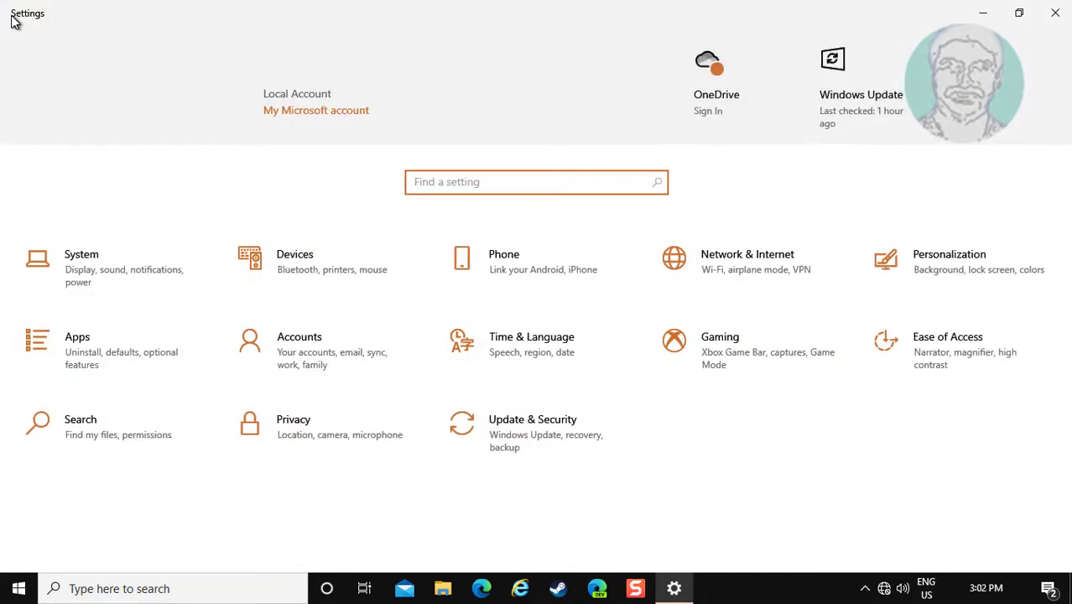
left_click(1060, 12)
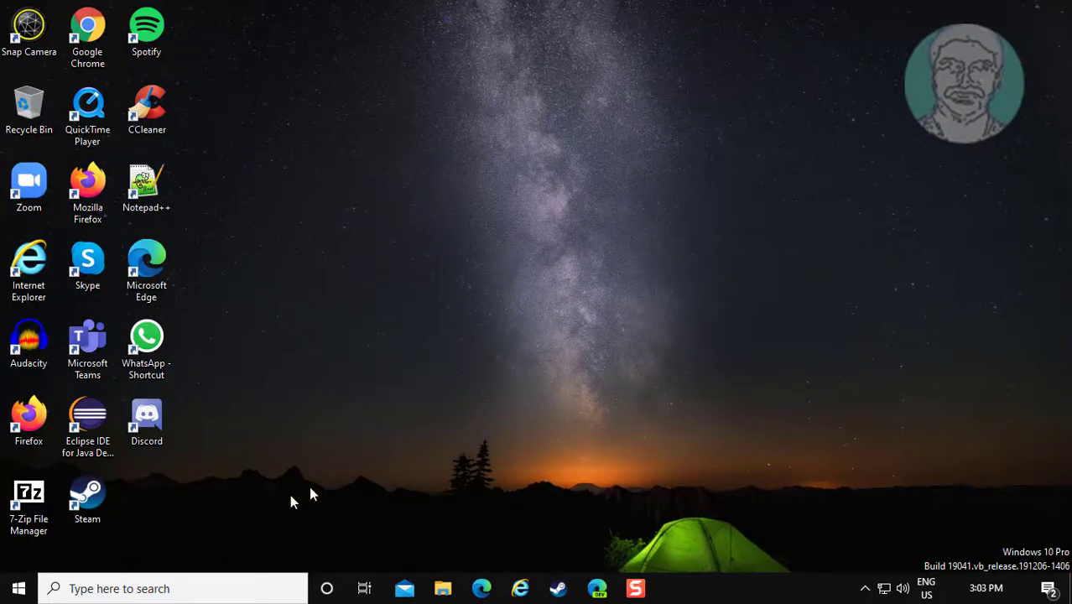
Open Microsoft Store, search for "weather", and open the MSN Weather app page
left_click(8, 592)
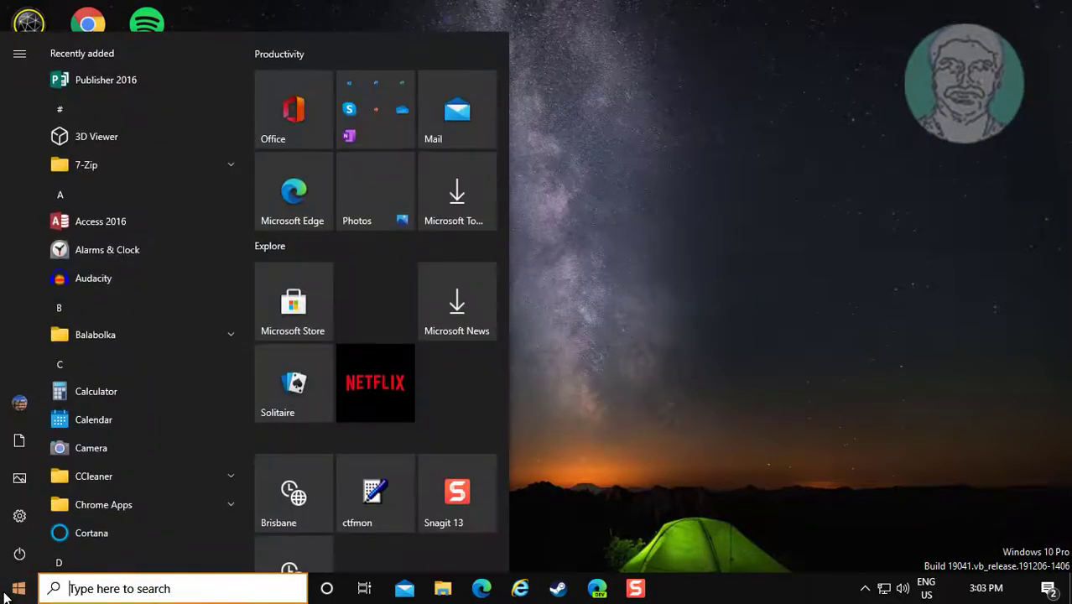
left_click(311, 293)
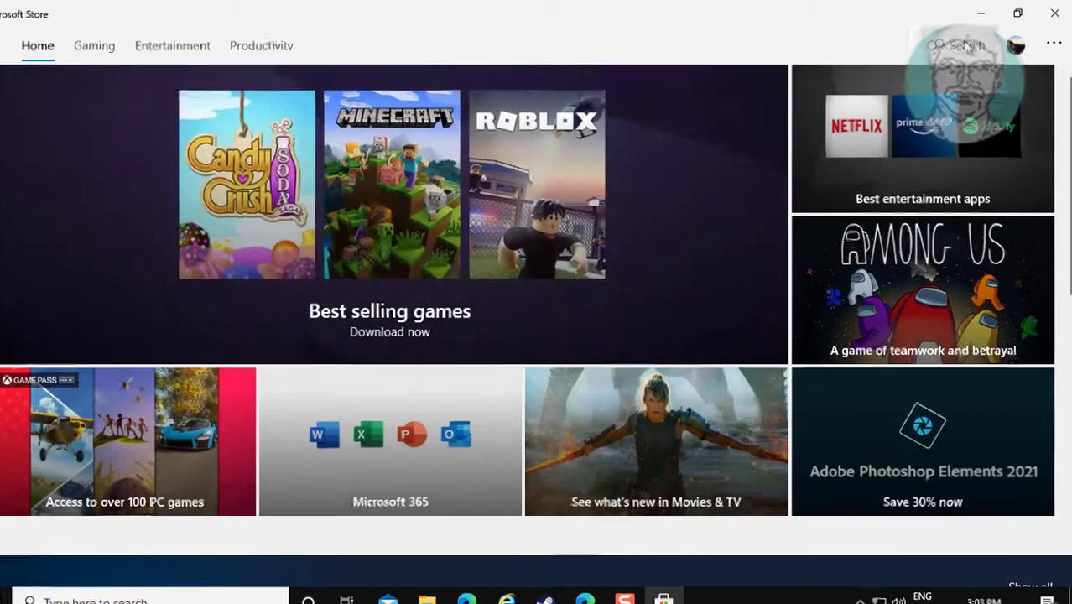
left_click(964, 44)
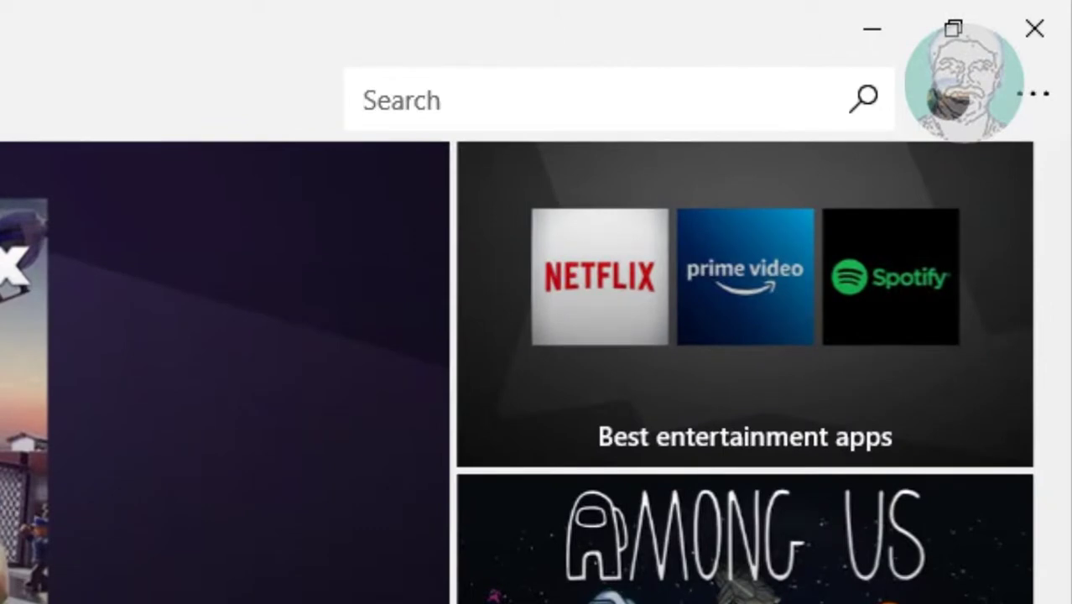
type("wea")
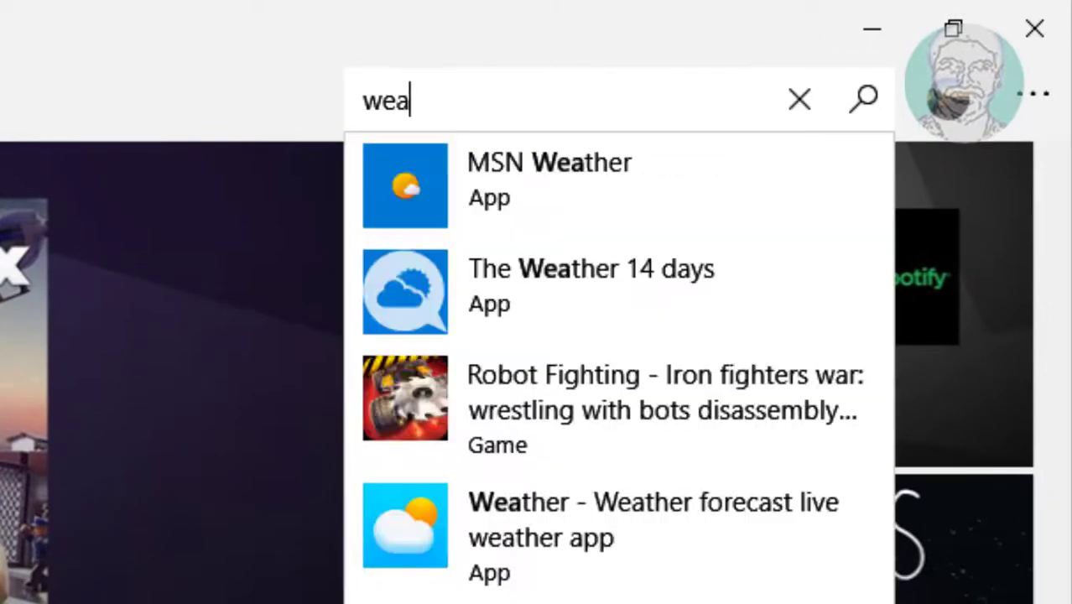
type("ther")
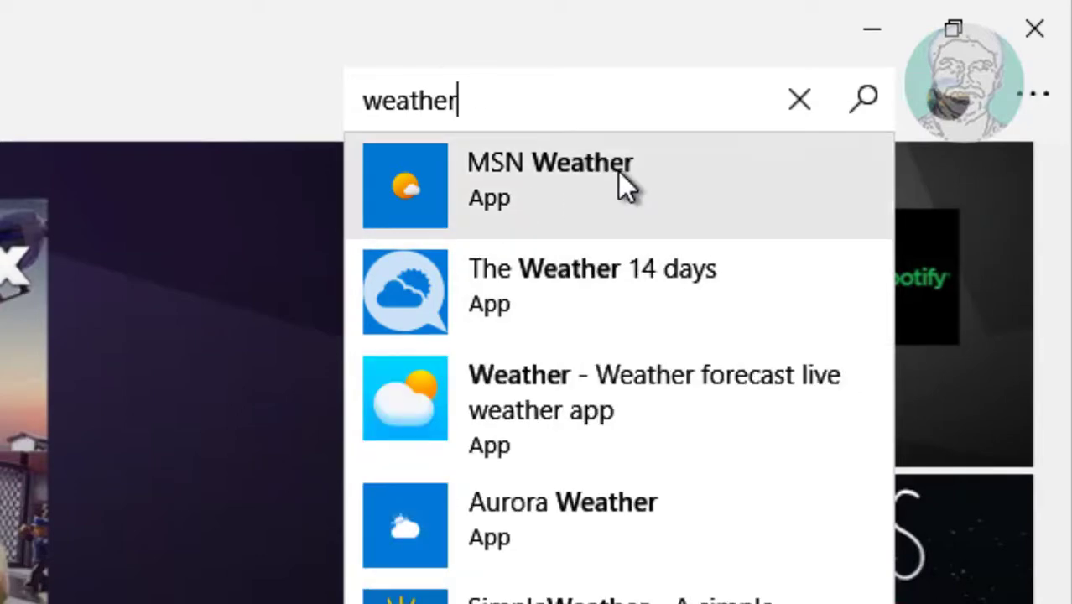
left_click(617, 170)
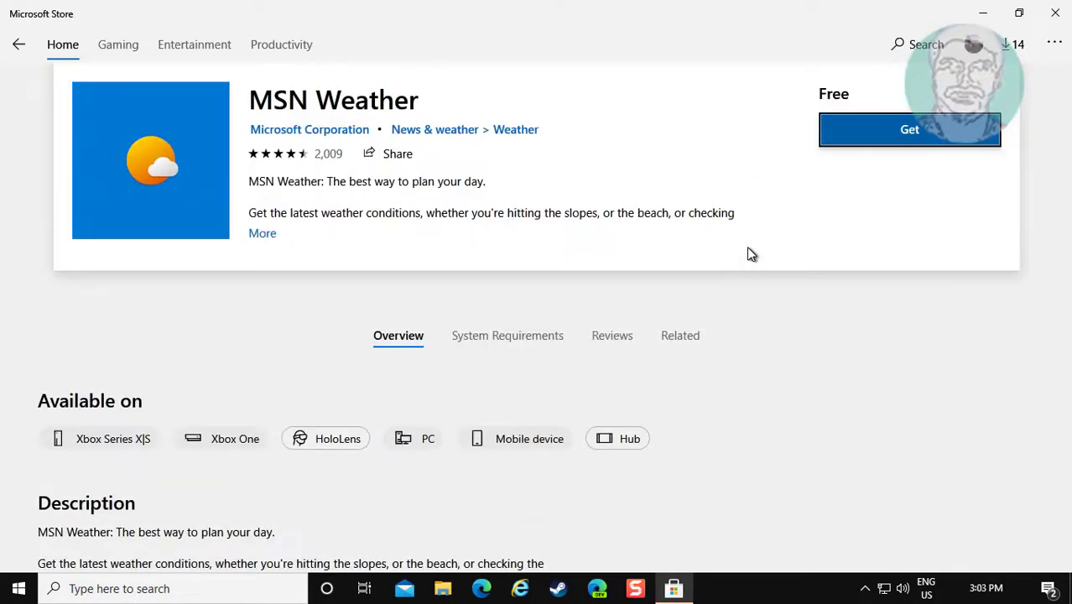
Install the free MSN Weather app and launch it, leaving Microsoft Store closed
left_click(846, 134)
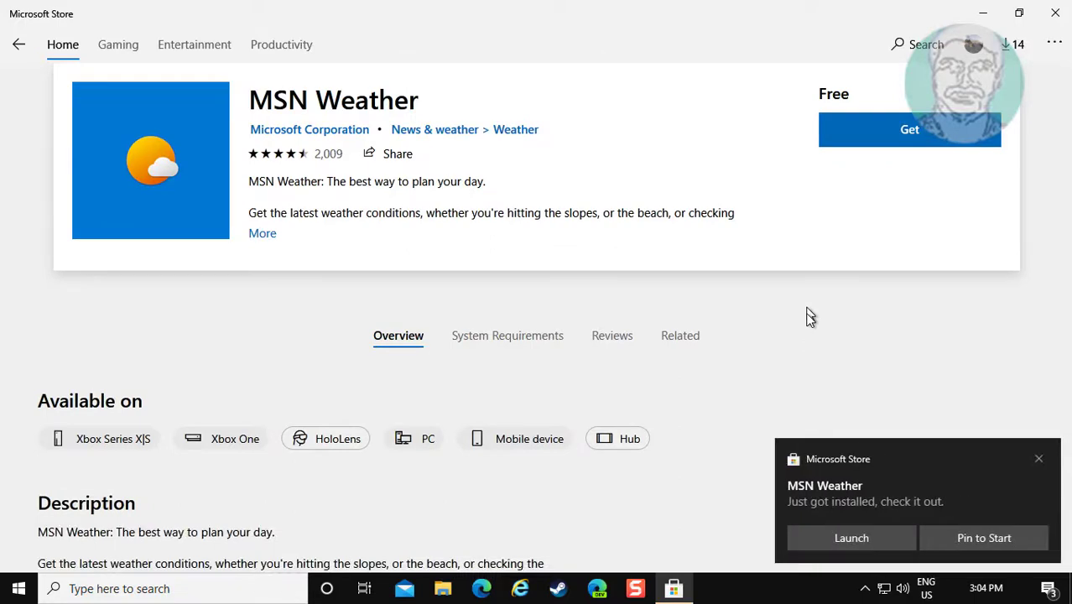
left_click(891, 537)
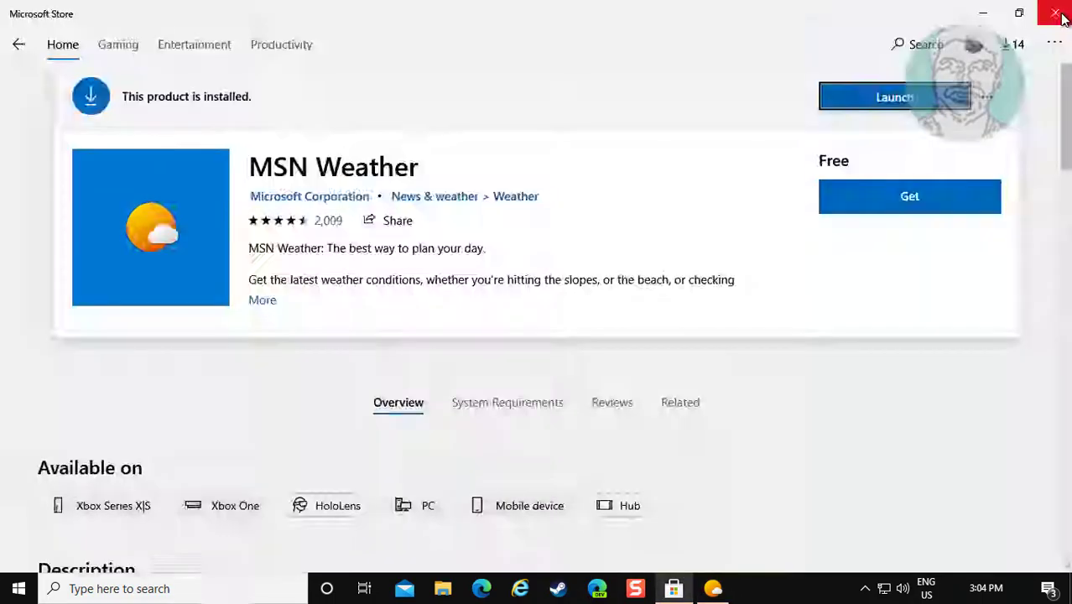
left_click(1058, 15)
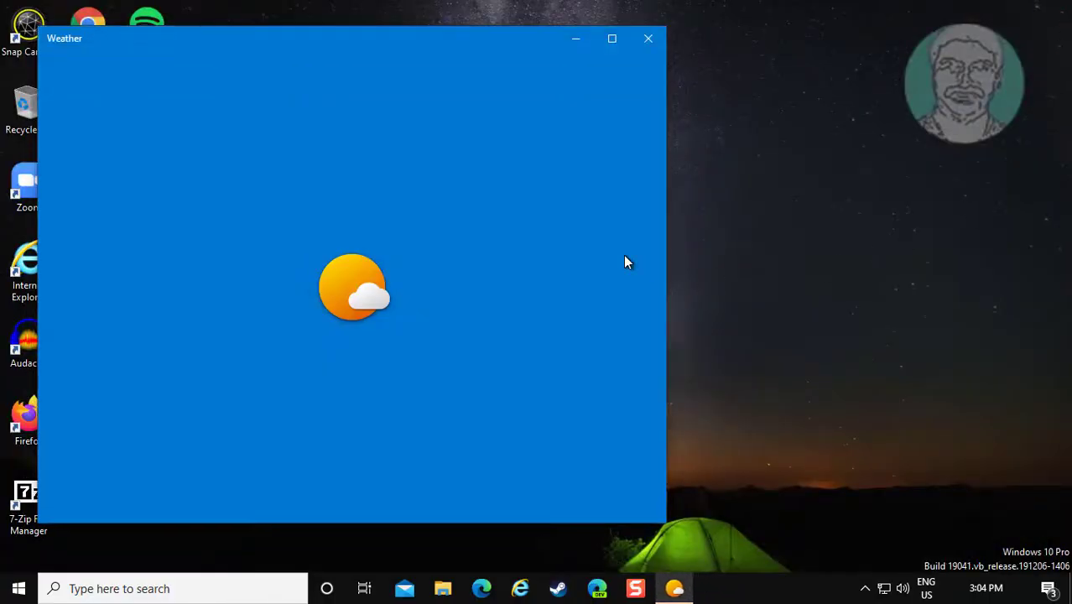